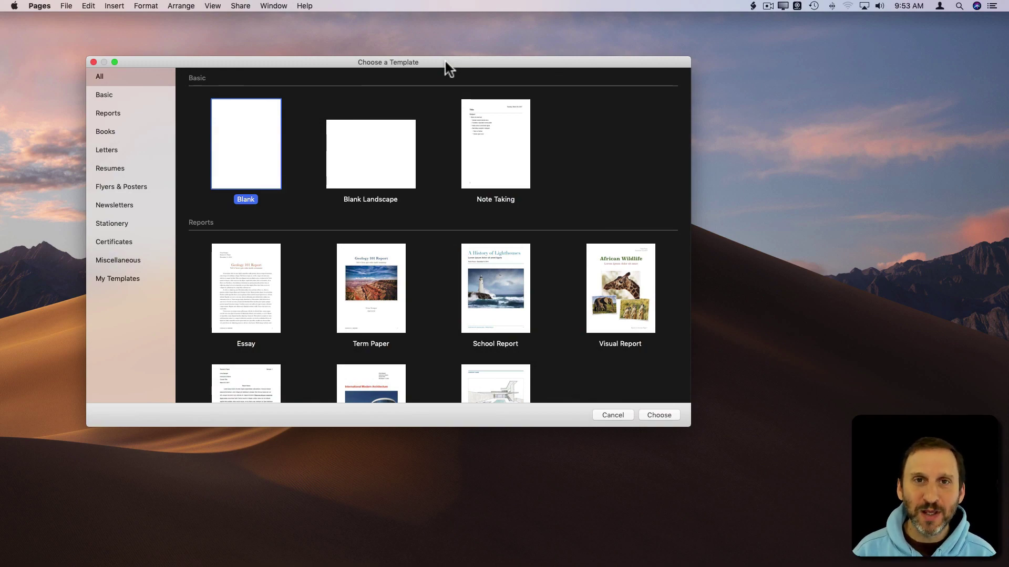
- Create a new document from the Blank template
double_click(255, 153)
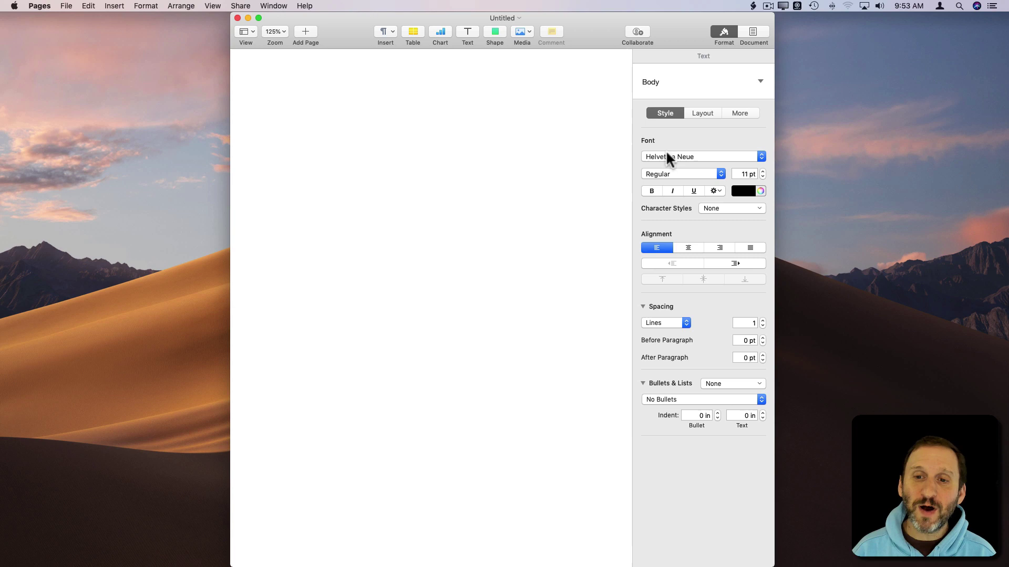
- Type the sample line 'This is the default font' on the page
text(Thi)
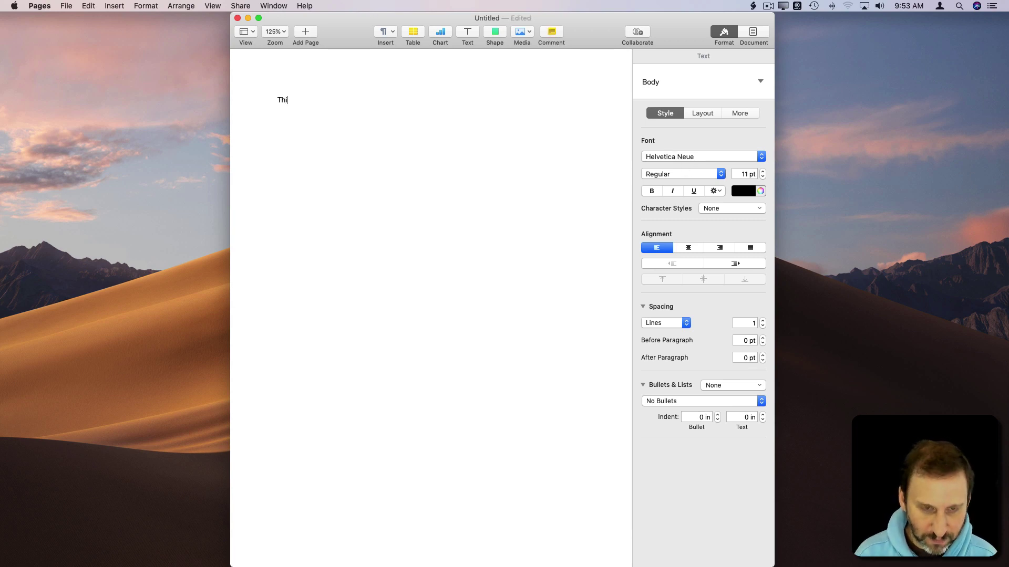
text(s is the default font)
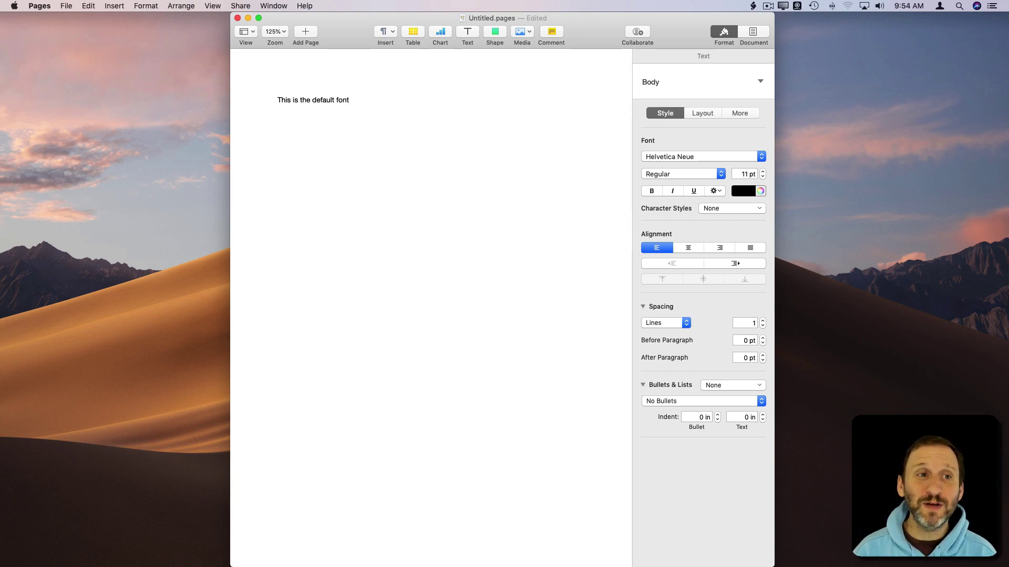
- Check the General preferences, then bring up the template chooser for a new document
click(39, 6)
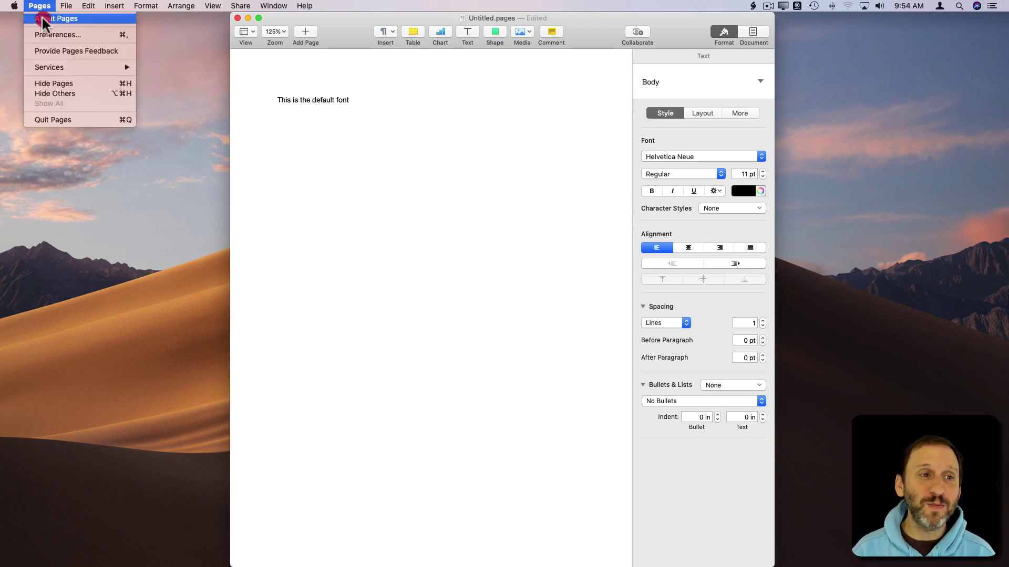
click(45, 33)
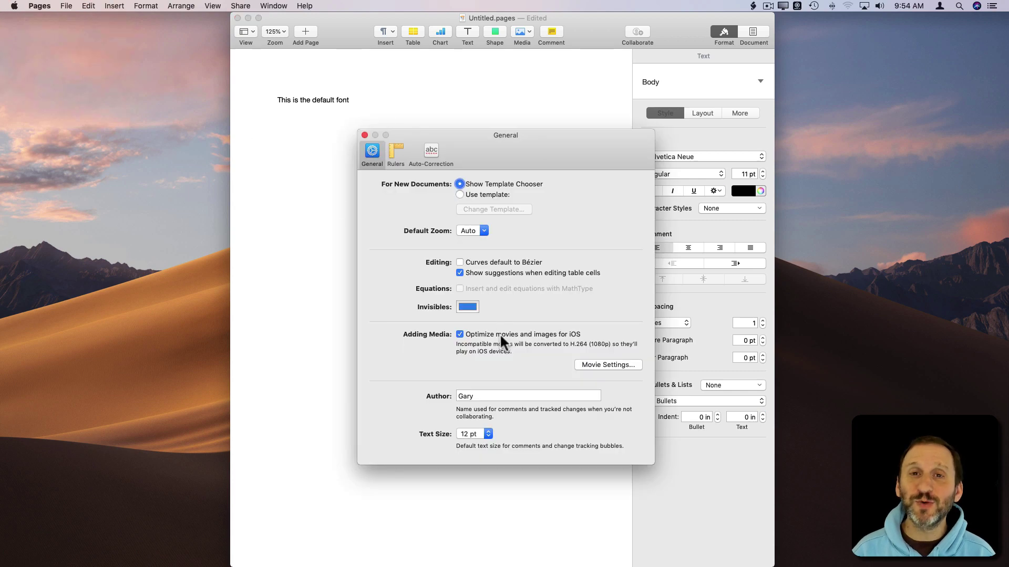
click(364, 135)
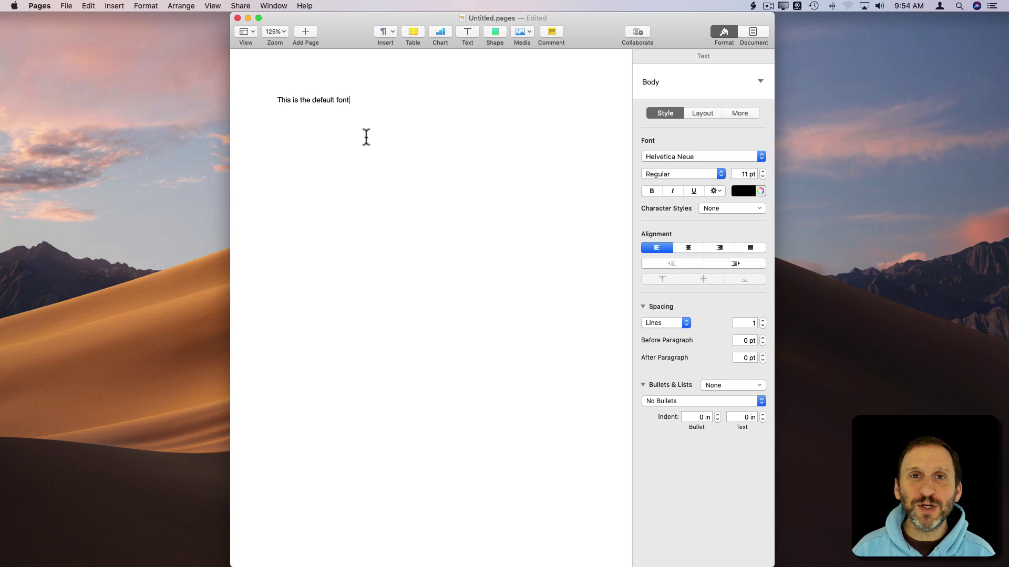
click(62, 6)
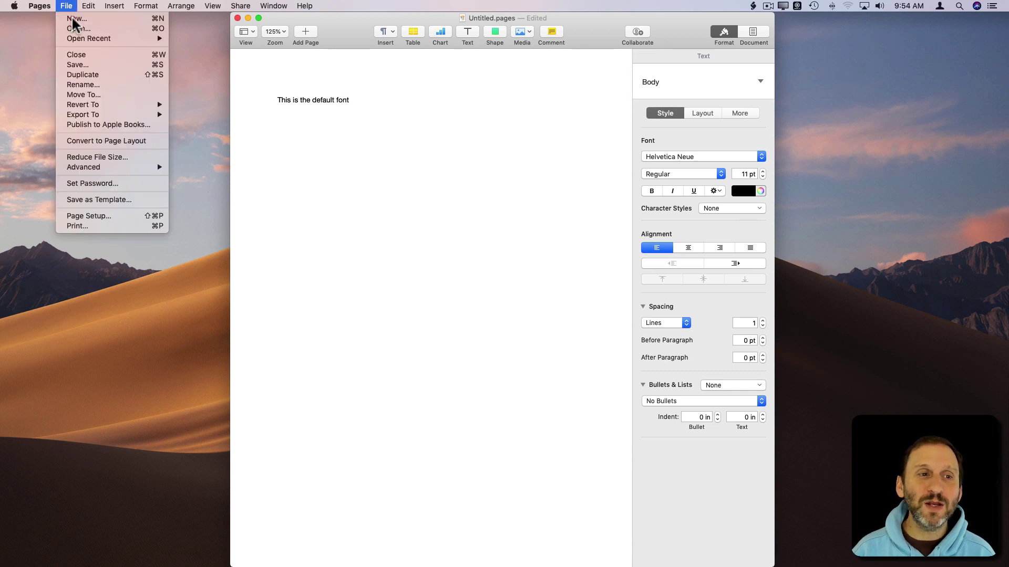
click(73, 23)
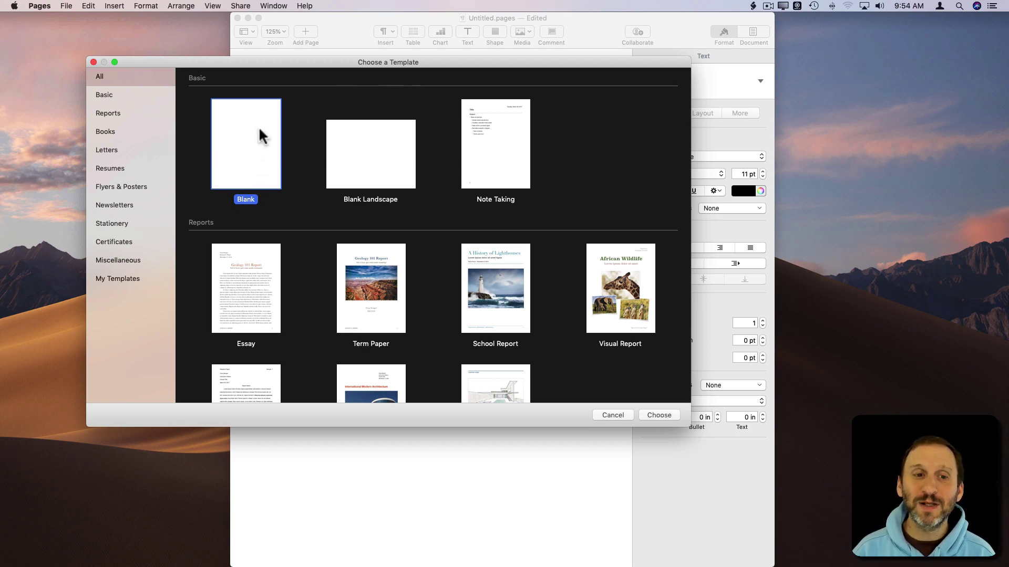
- Dismiss the template chooser and inspect the Body paragraph style's options
click(93, 62)
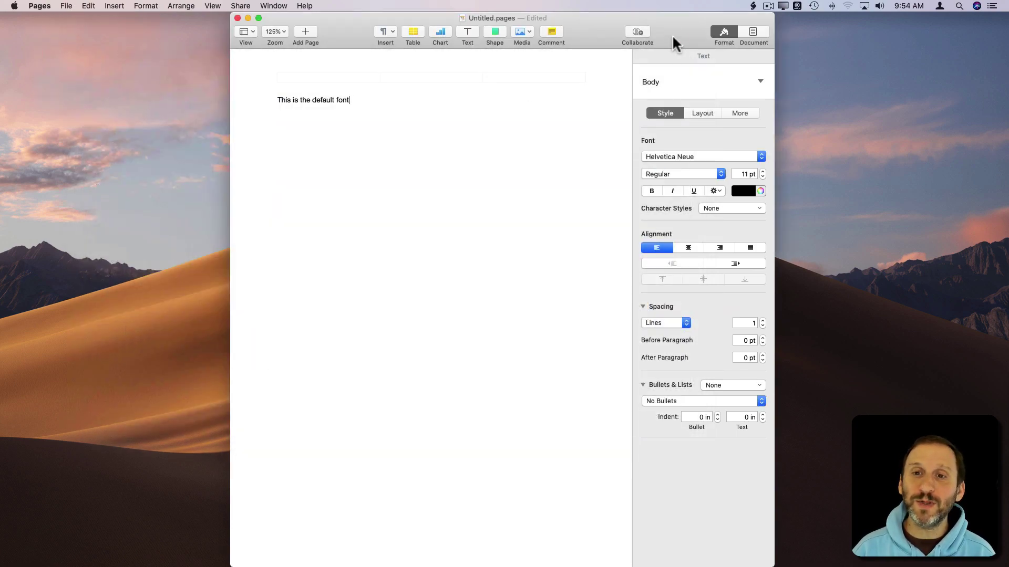
click(760, 81)
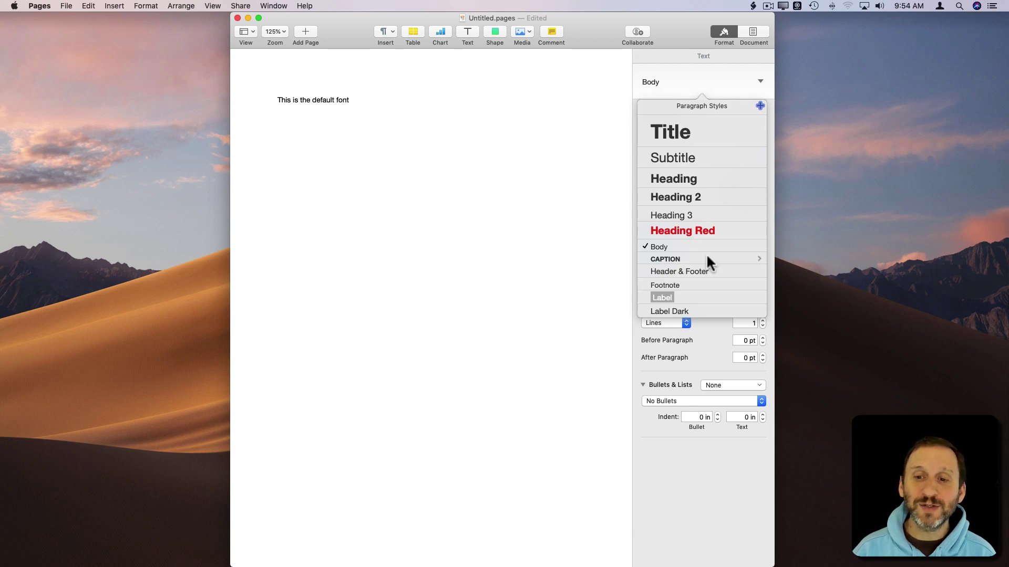
click(758, 246)
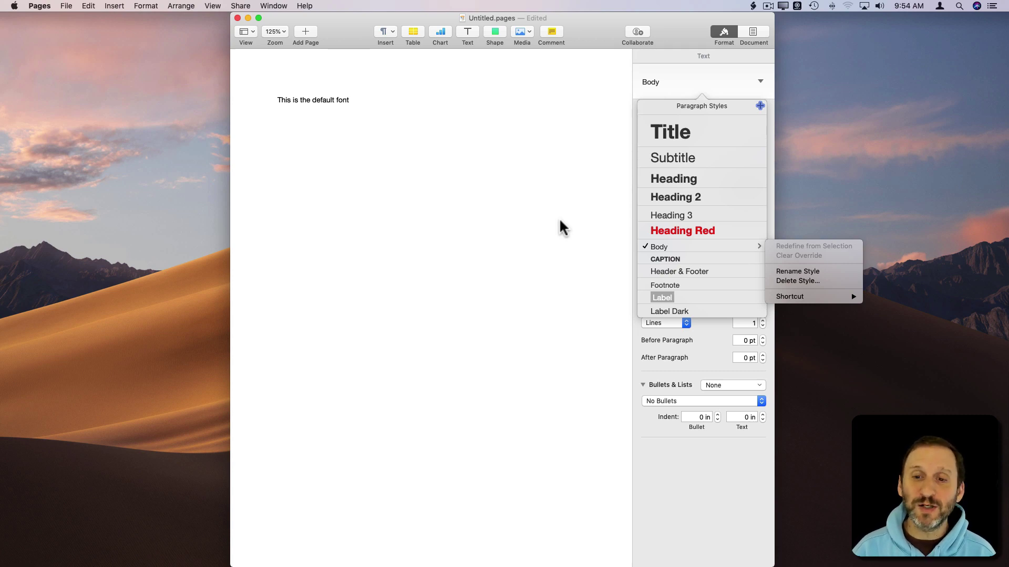
click(560, 221)
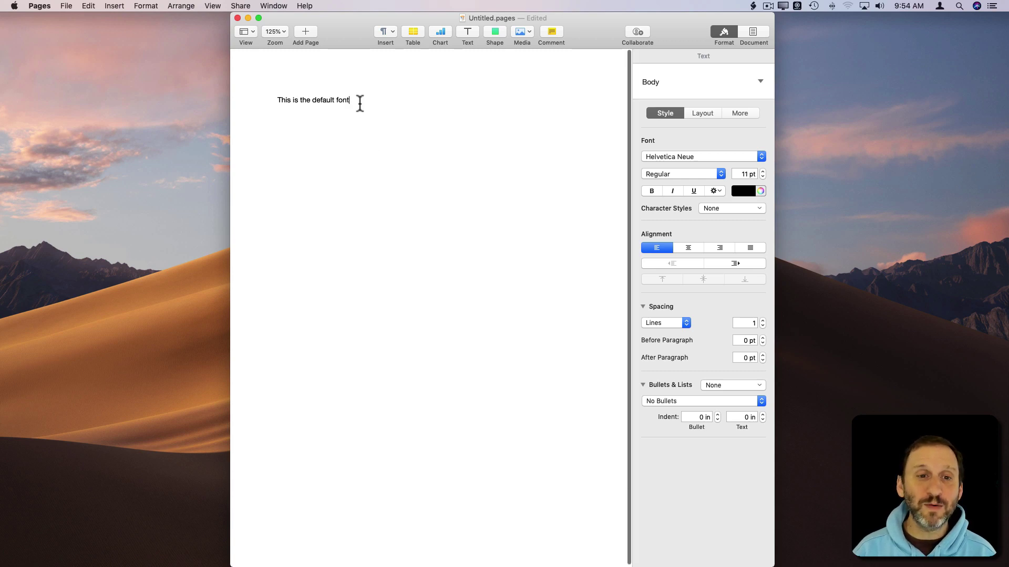
- Set the sample line's font to Times at 18 pt
drag(360, 103, 250, 100)
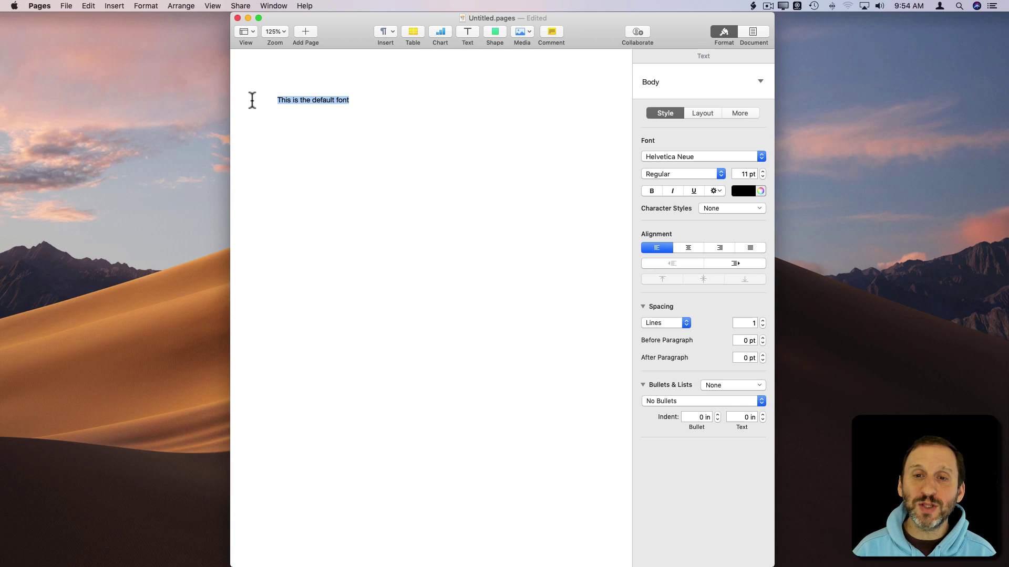
click(702, 156)
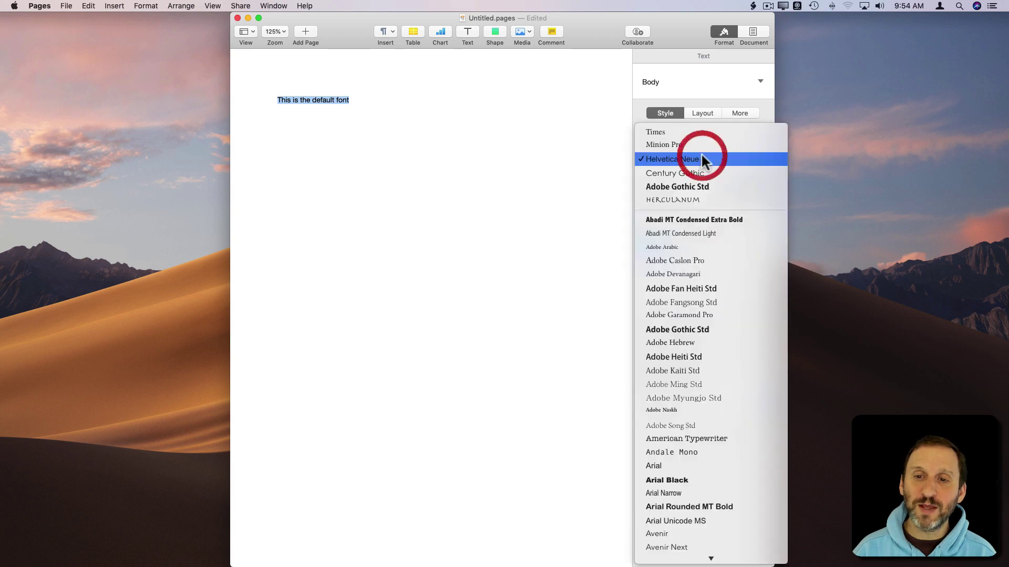
click(676, 132)
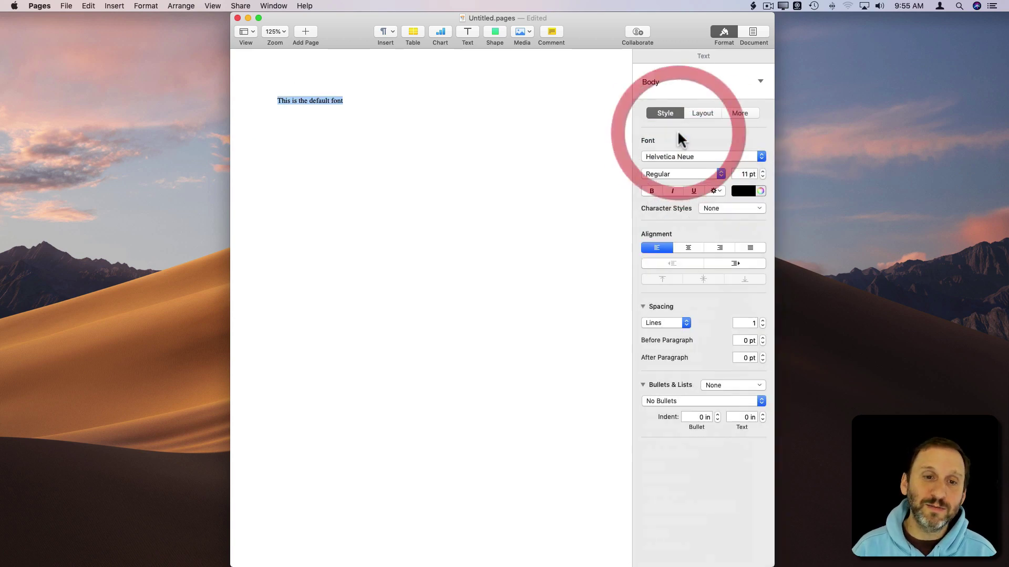
click(745, 174)
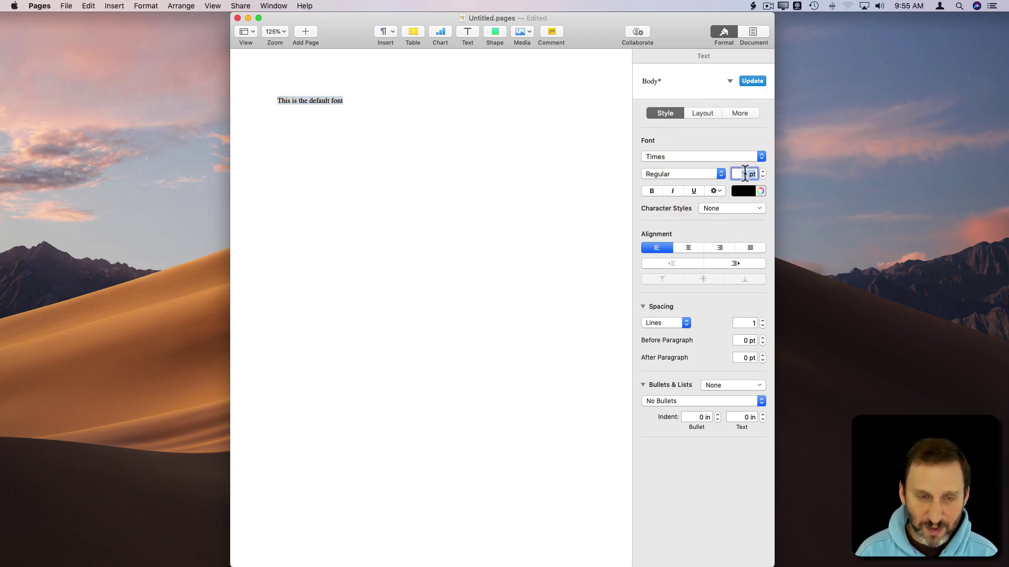
text(18)
key(Return)
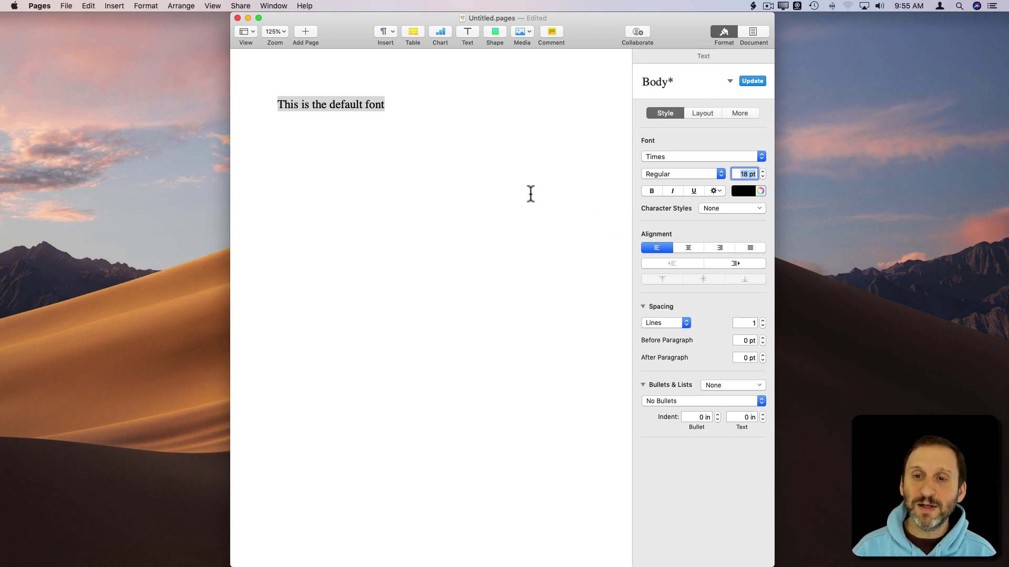
- Delete the sample line, leaving an empty Times 18 pt paragraph
click(335, 137)
click(377, 105)
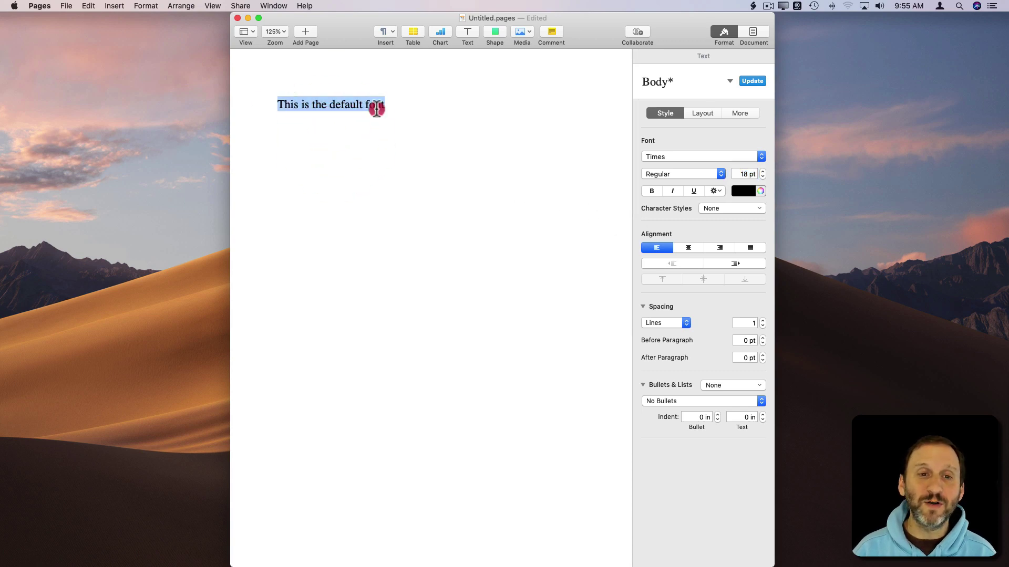
click(405, 106)
key(super+a)
key(BackSpace)
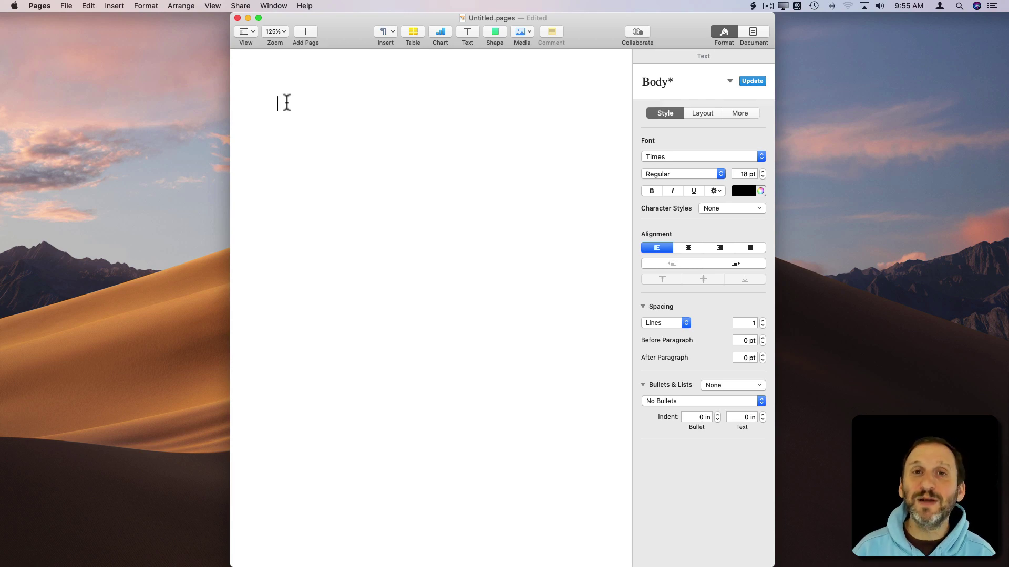
- Update the Body style to the Times Regular 18 pt formatting
click(755, 79)
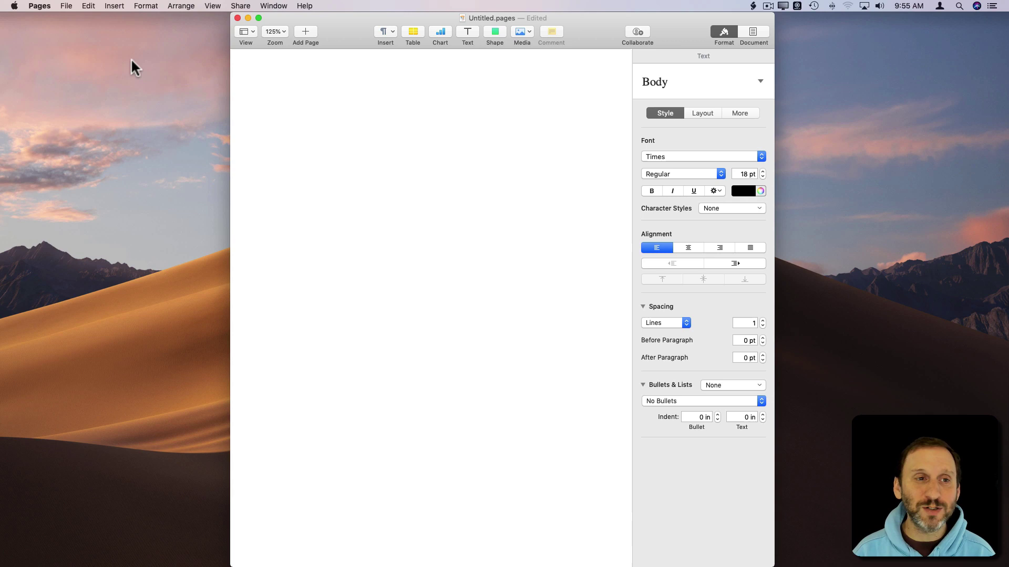
- Save the document as a template named 'My Blank' in the Template Chooser
click(64, 6)
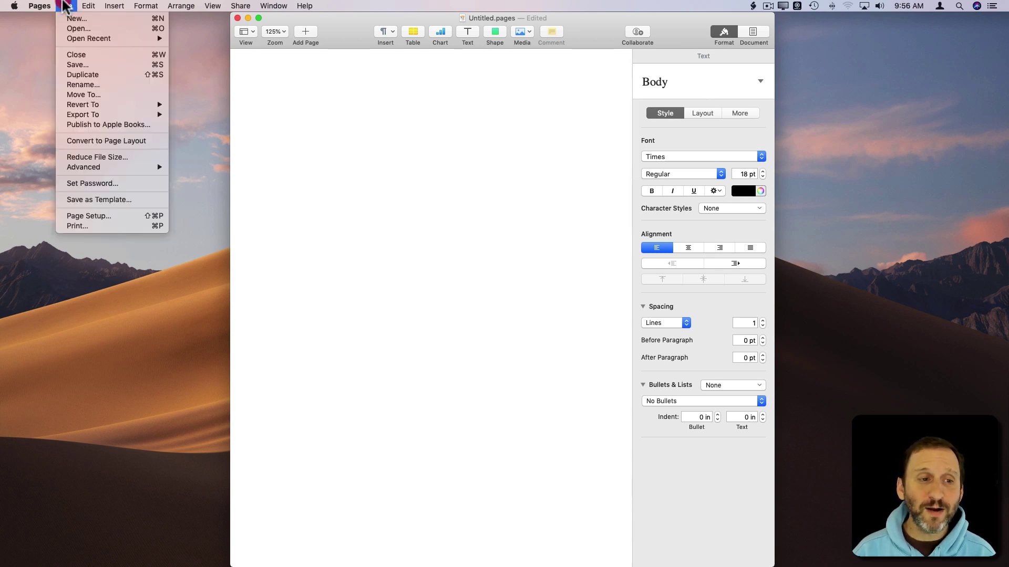
click(103, 198)
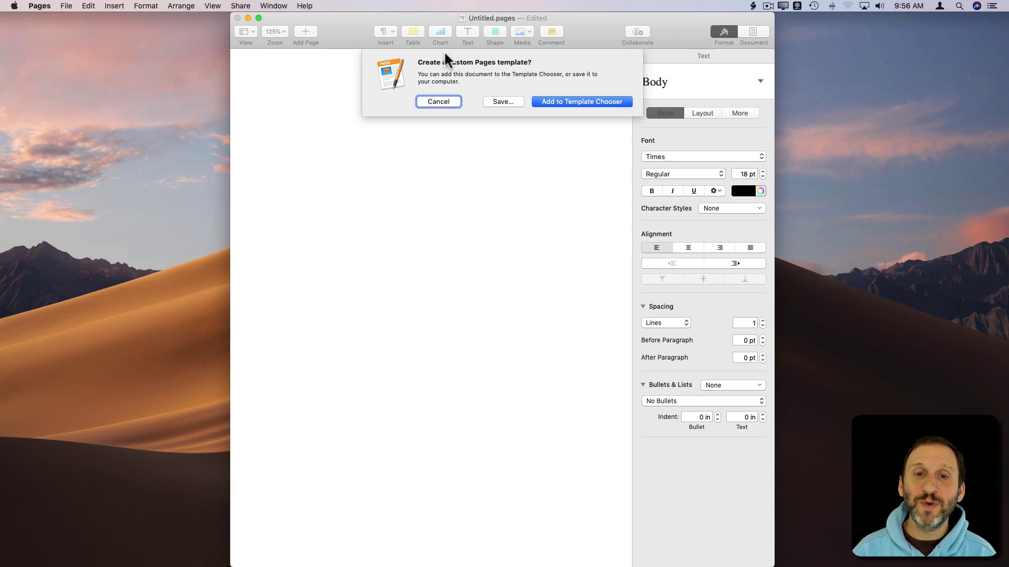
click(606, 102)
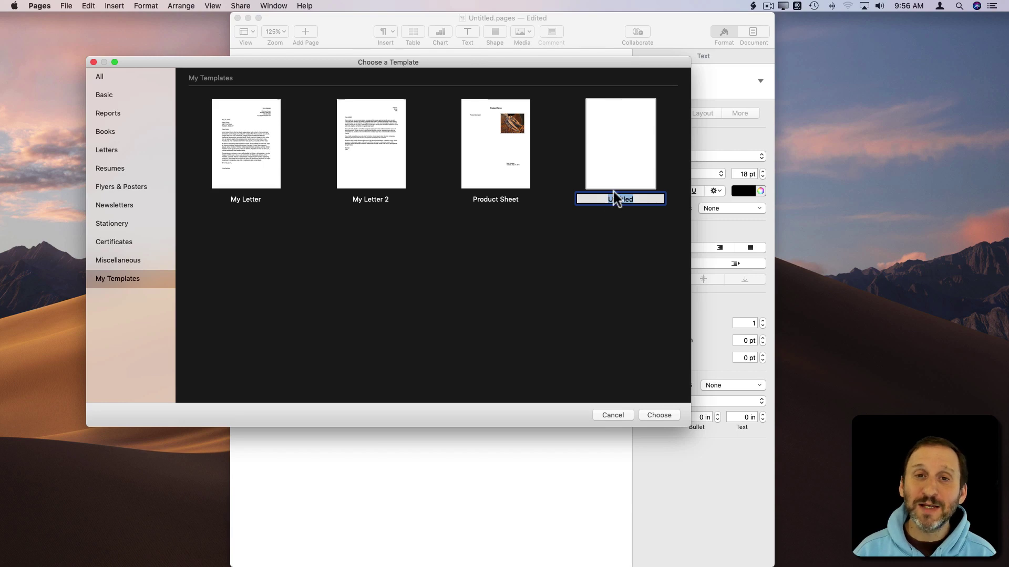
text(My B)
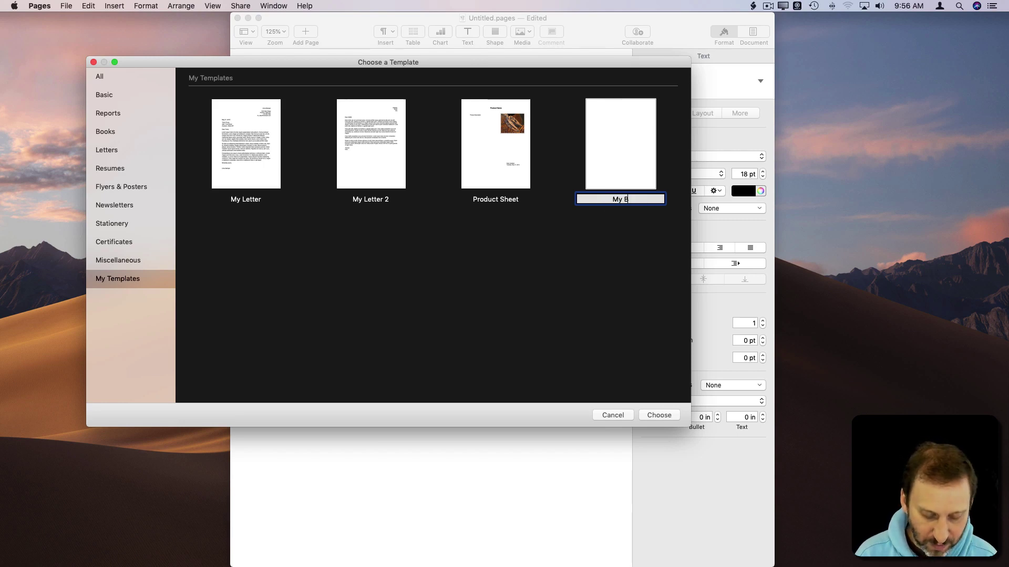
text(lank)
key(Return)
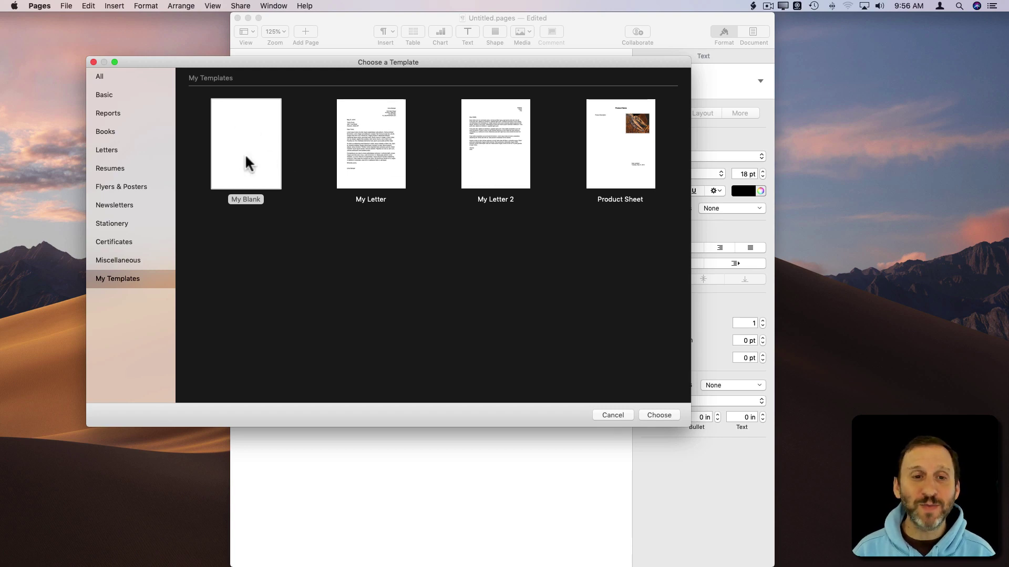
- Browse the Basic, Reports and Books template categories, then return to My Templates
click(110, 76)
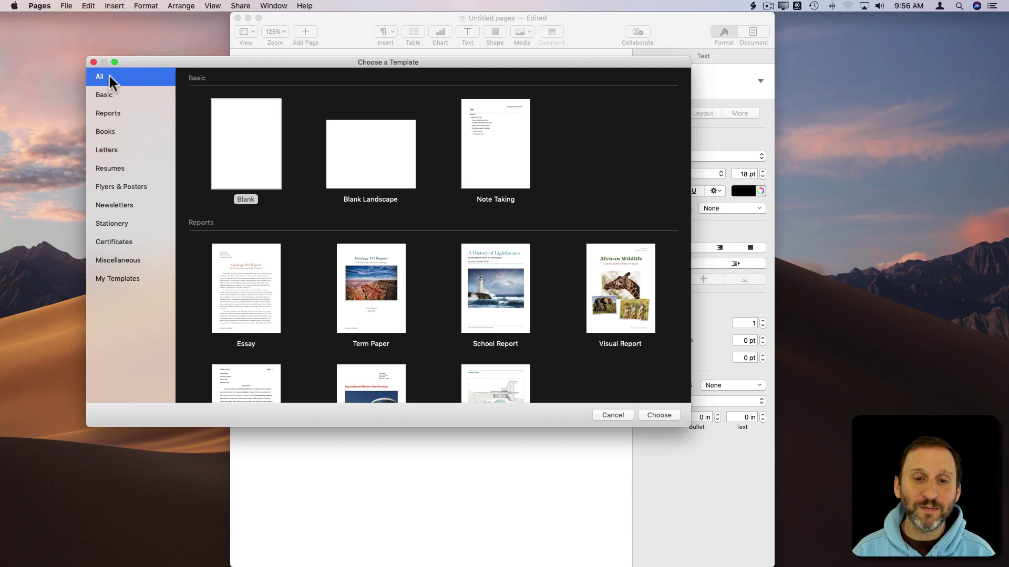
click(108, 99)
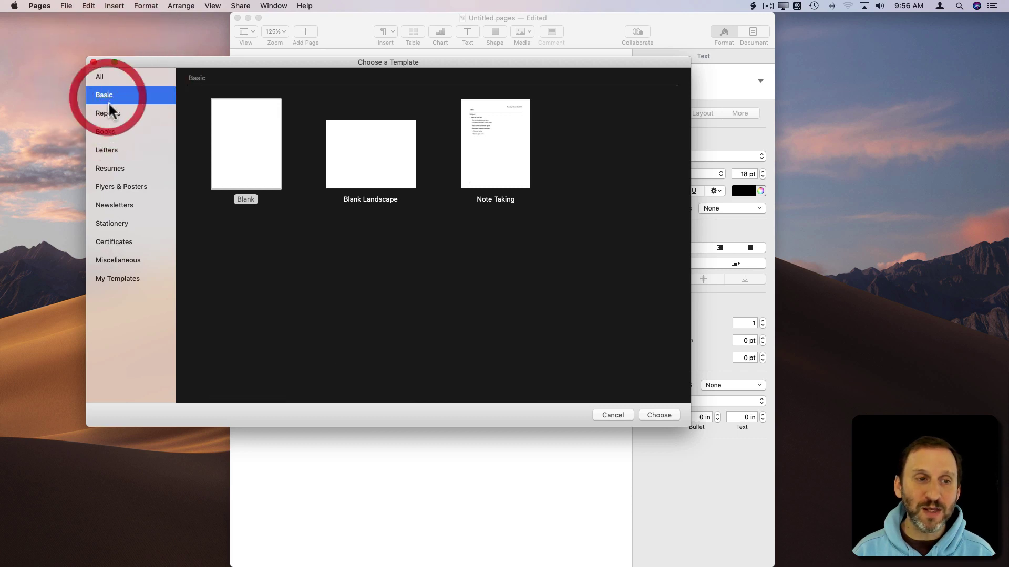
click(110, 114)
click(109, 129)
click(115, 279)
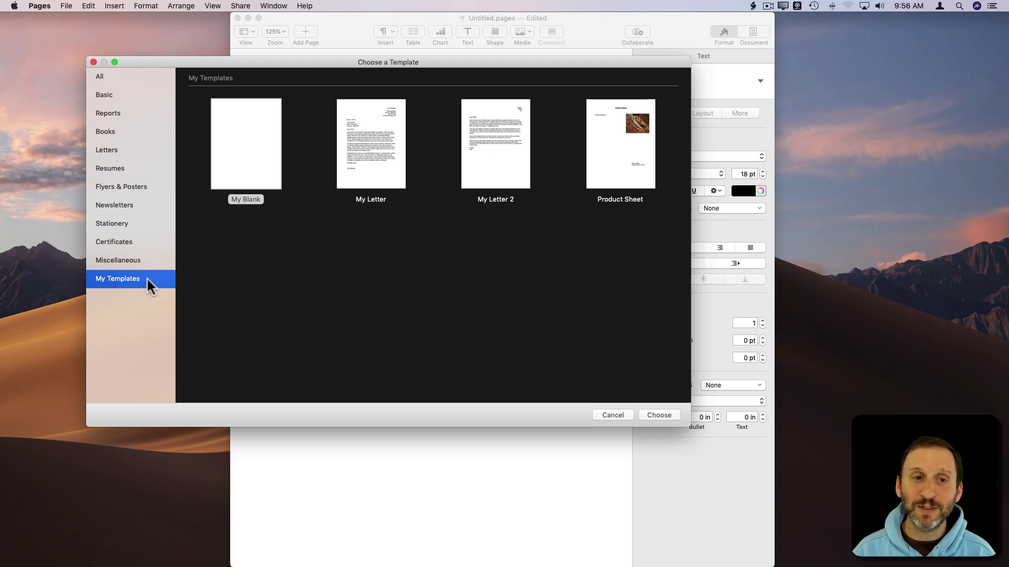
- Cancel the template chooser and close the untitled document without saving
click(609, 415)
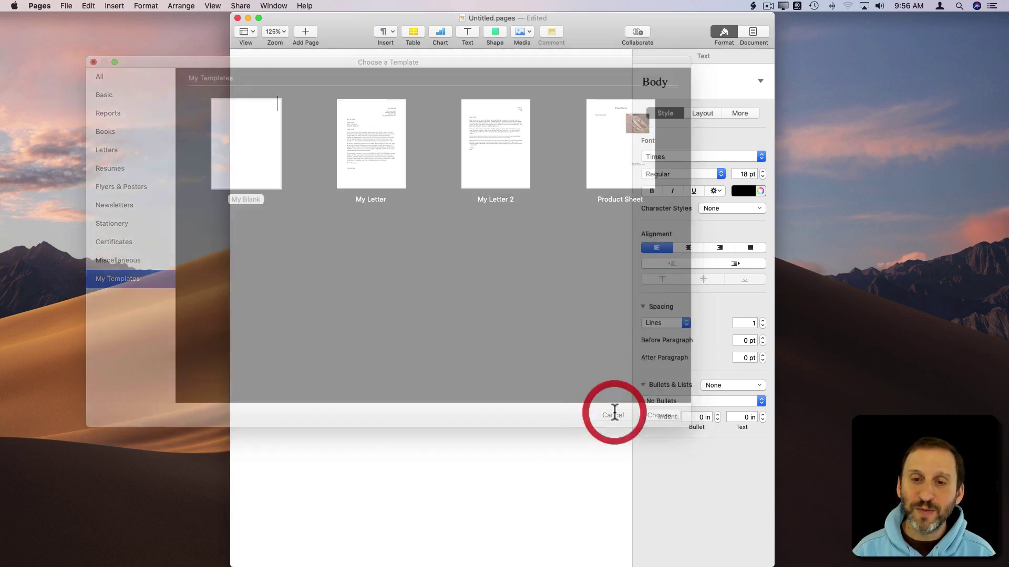
click(238, 16)
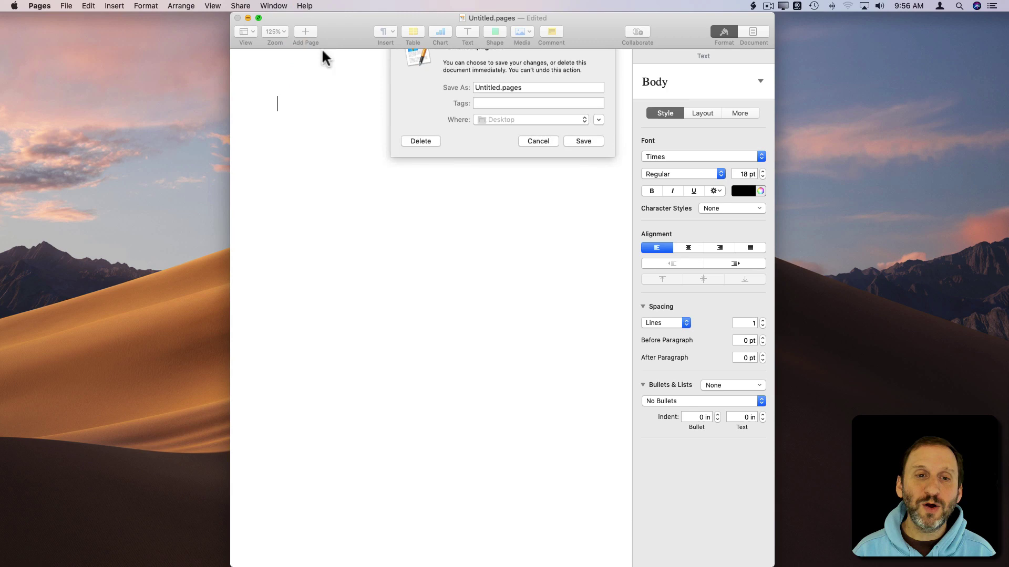
click(423, 164)
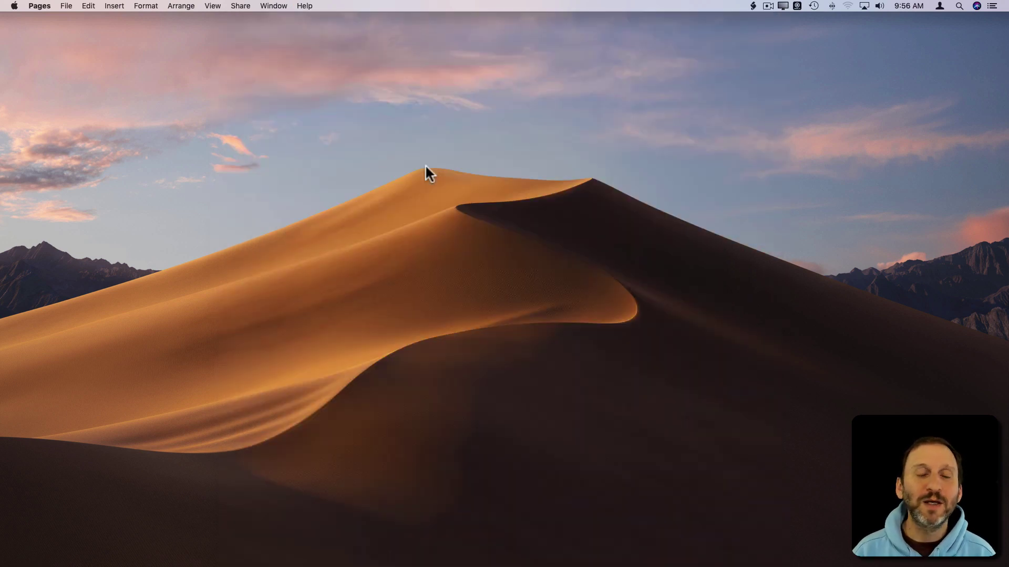
- Start a new document from the My Blank template under My Templates
click(66, 6)
click(67, 17)
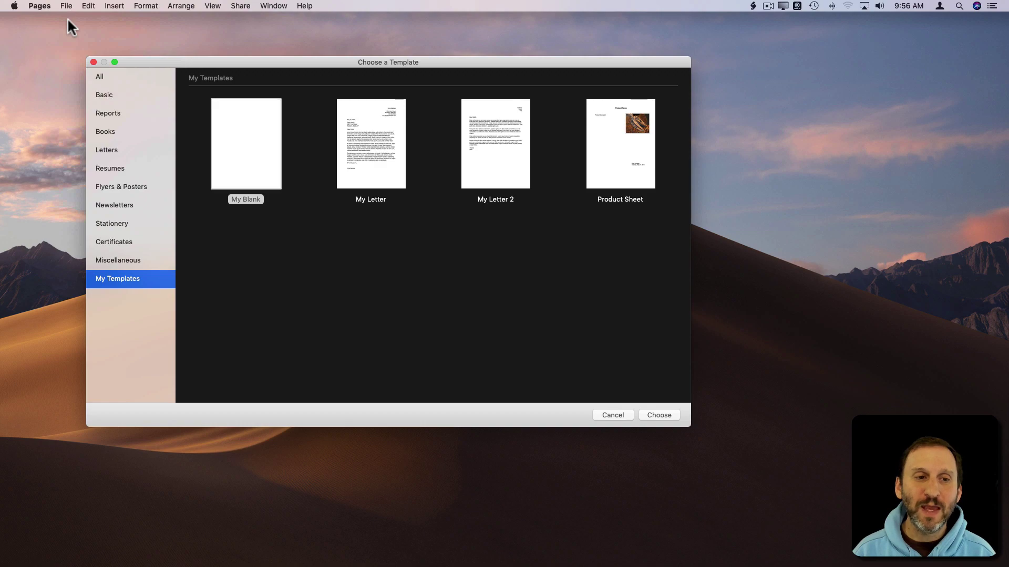
click(104, 74)
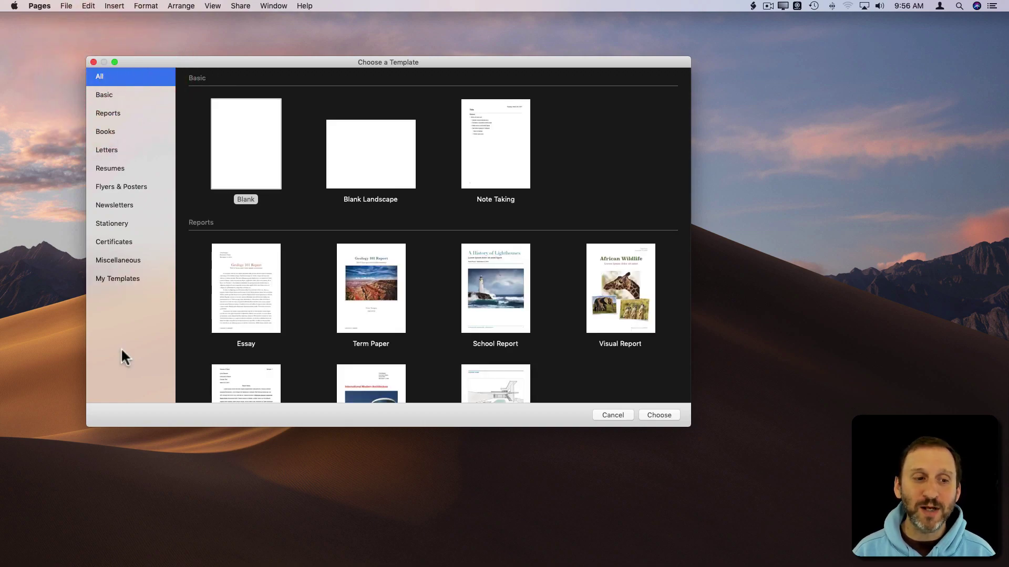
click(113, 272)
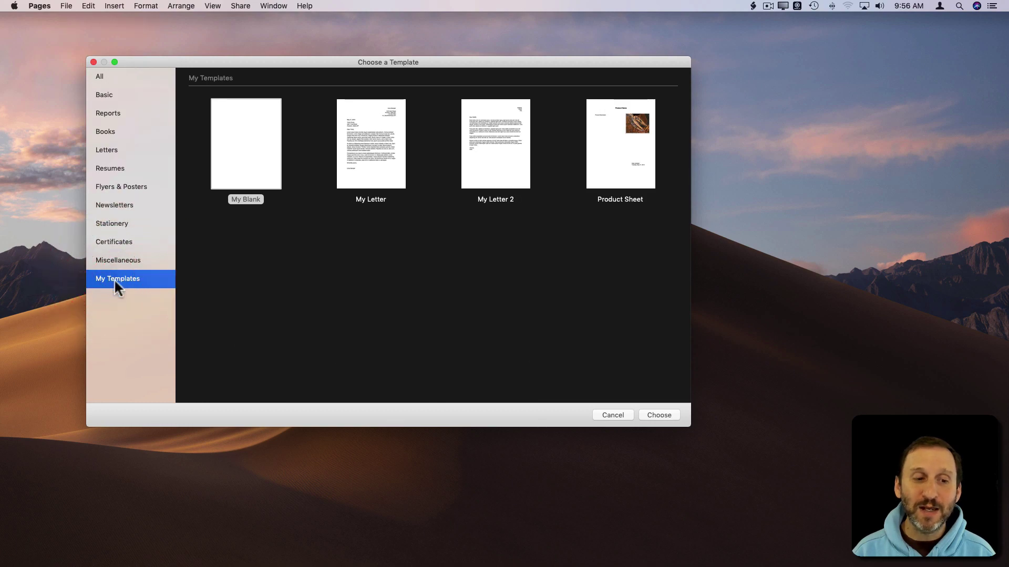
click(258, 138)
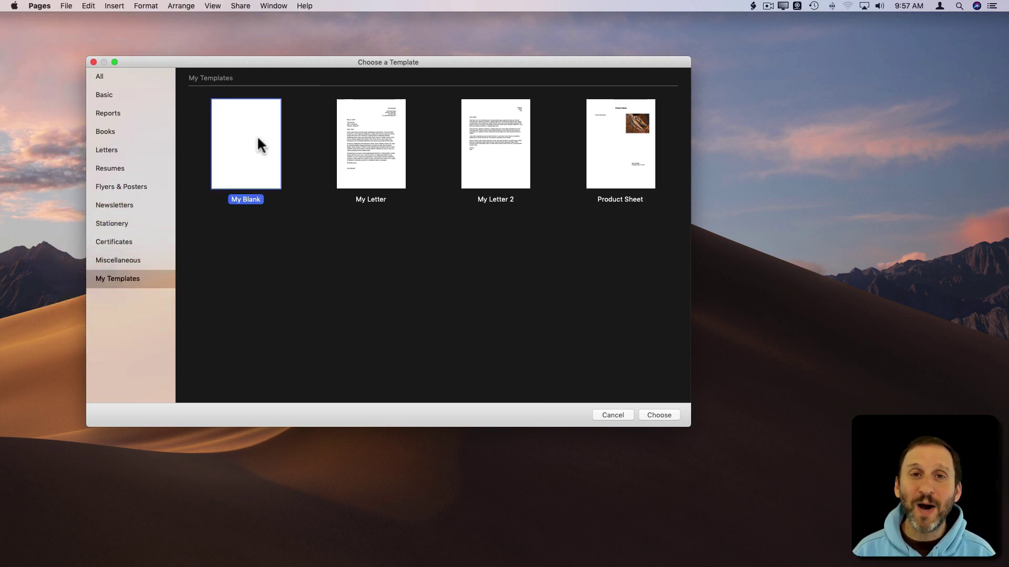
double_click(258, 138)
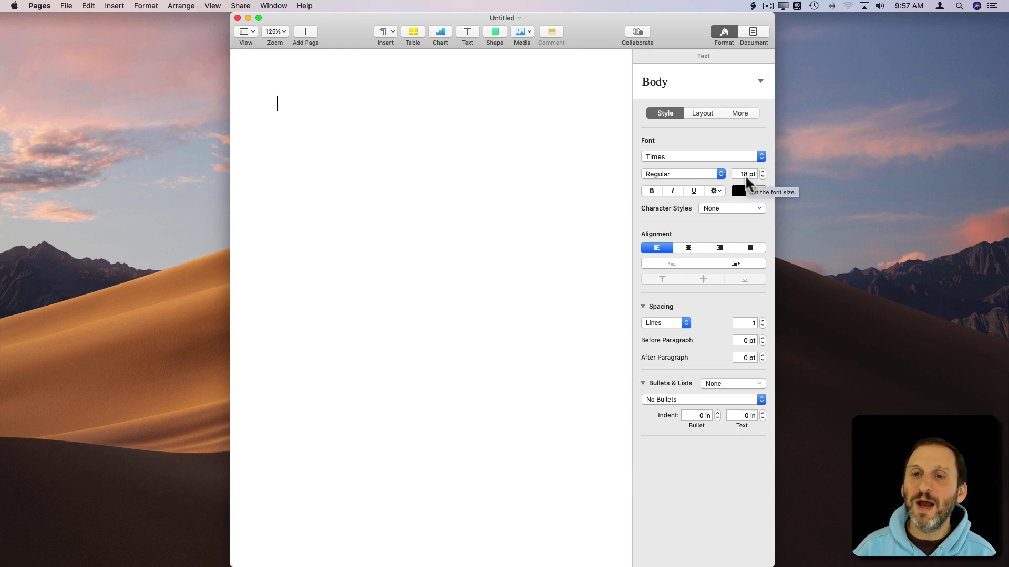
click(758, 81)
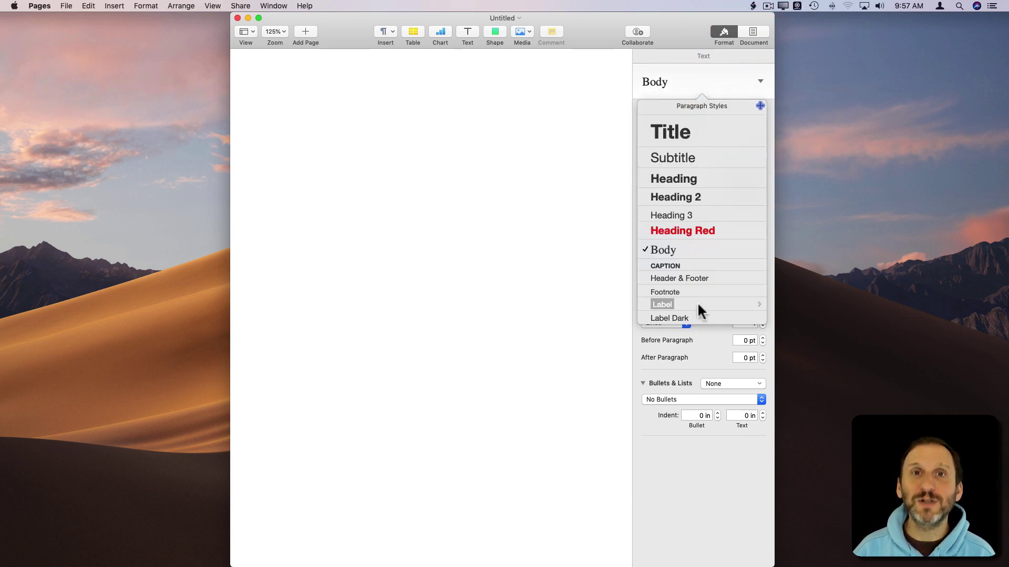
click(459, 181)
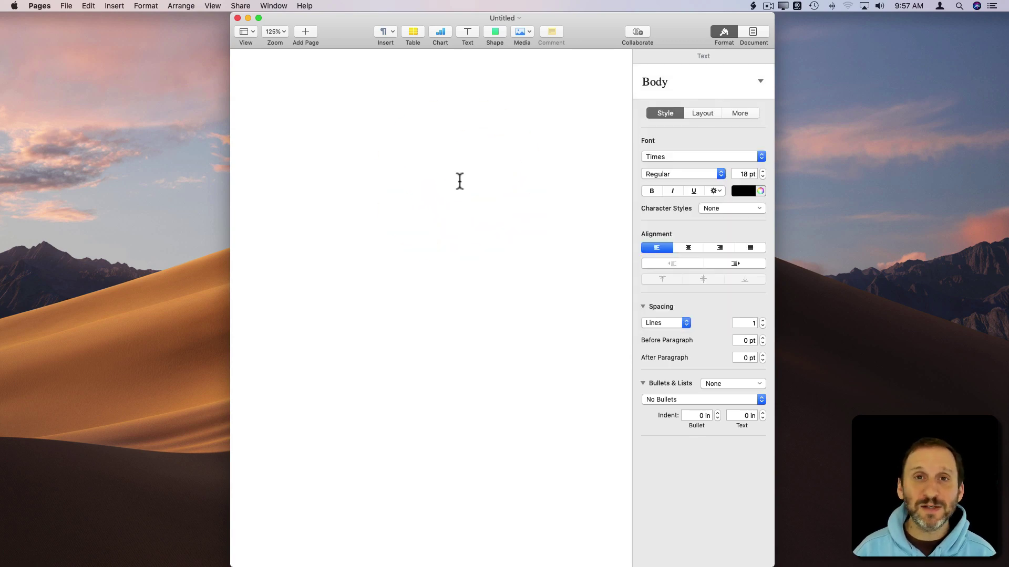